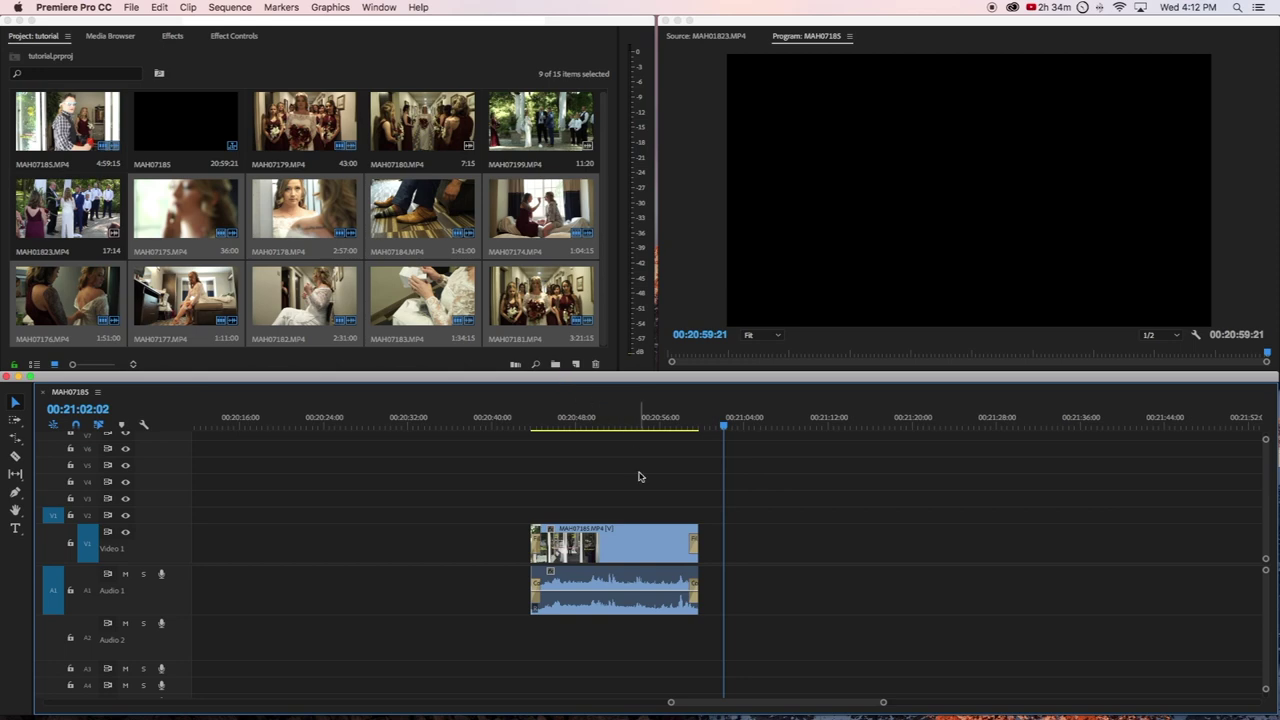
- Preview the wedding clip MAH07185.MP4 from its start, then select it with its audio
drag(588, 426, 548, 428)
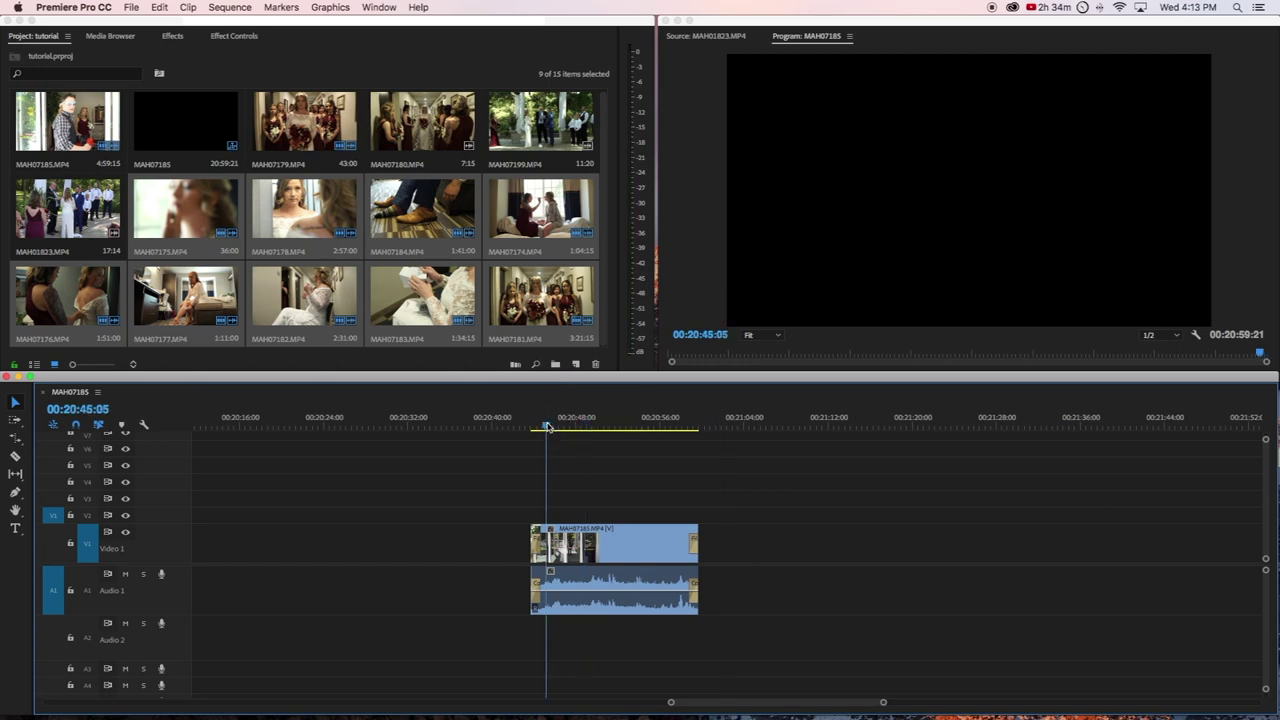
key(space)
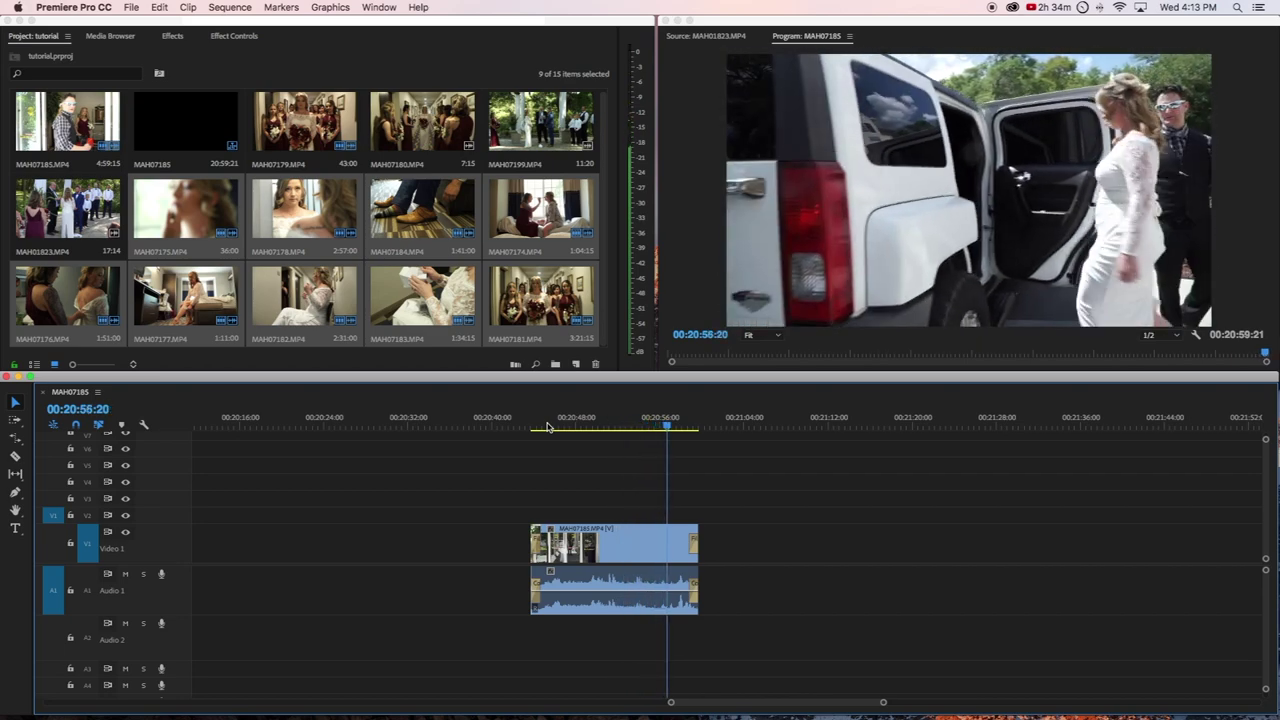
key(space)
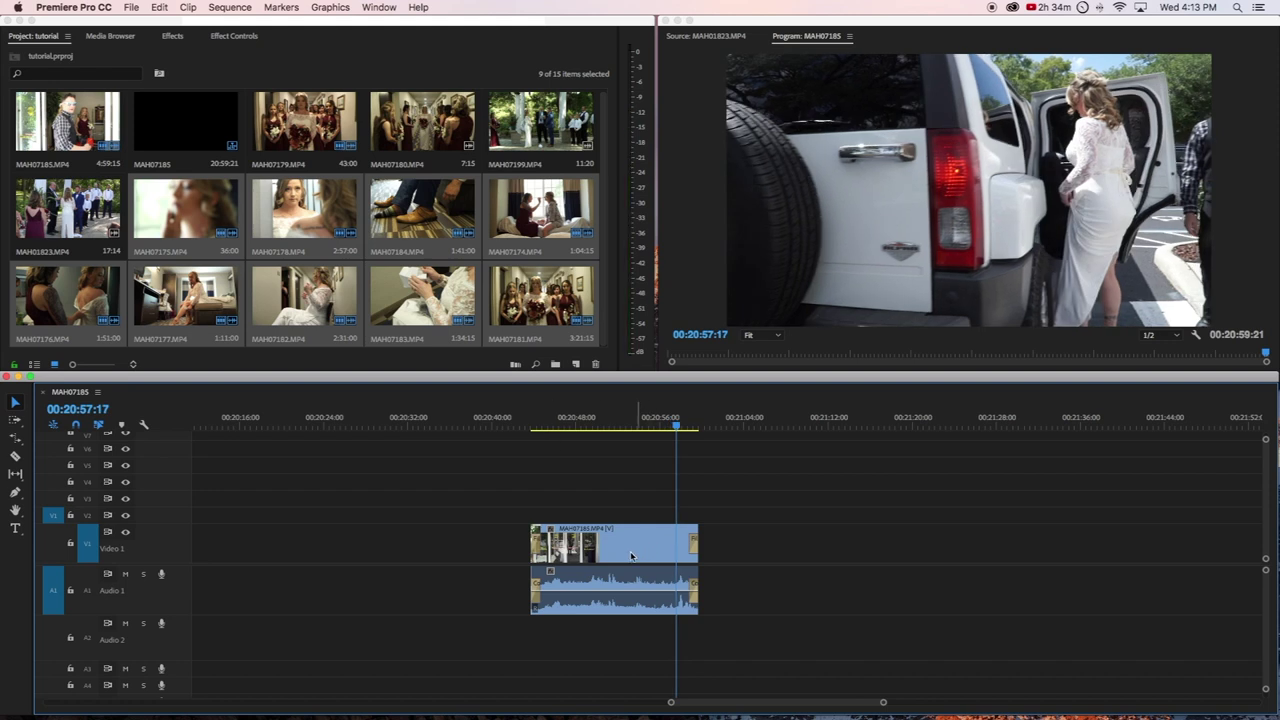
click(622, 546)
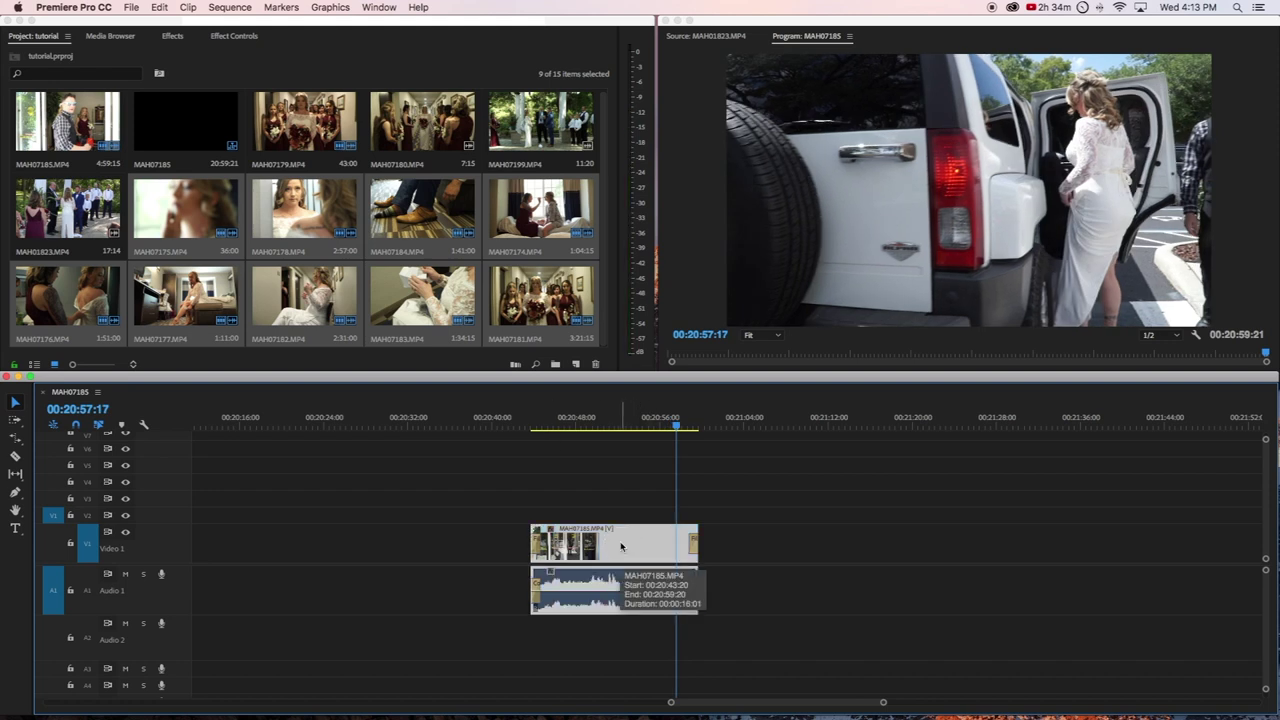
- Bring up the Speed/Duration dialog via Cmd+R and the clip's context menu, closing it unchanged both times
key(super+r)
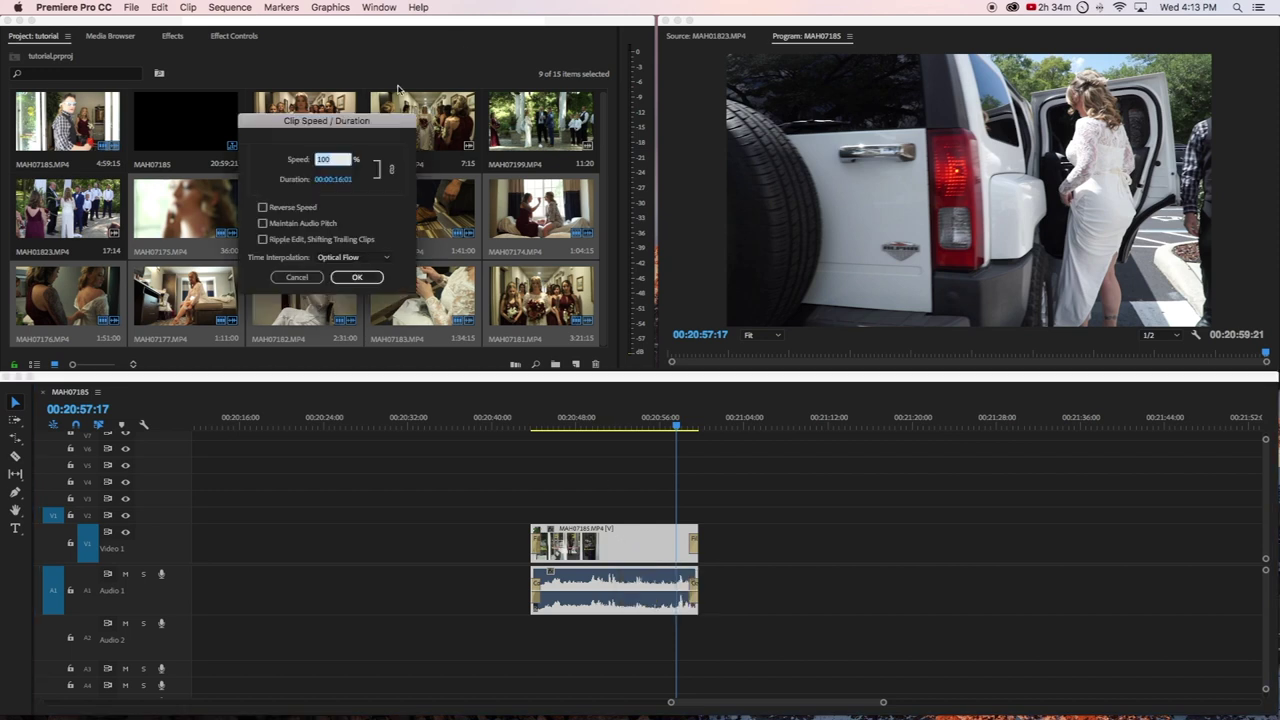
drag(379, 121, 797, 258)
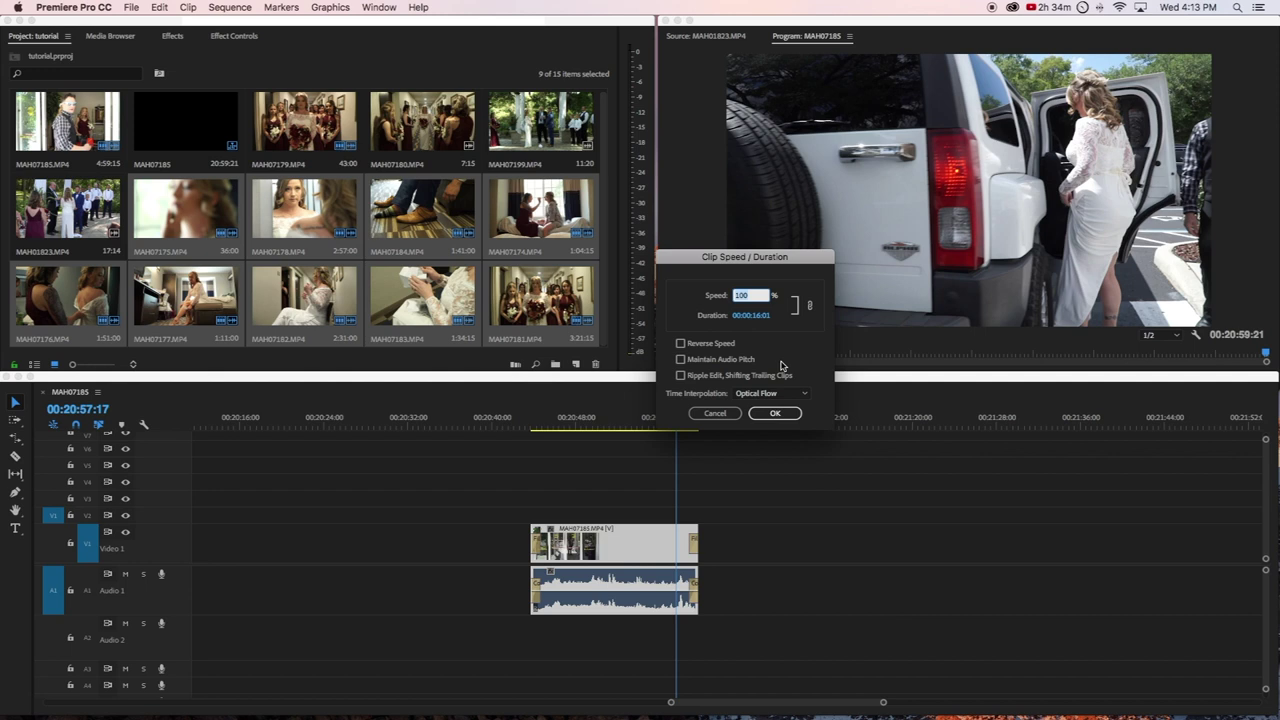
click(715, 413)
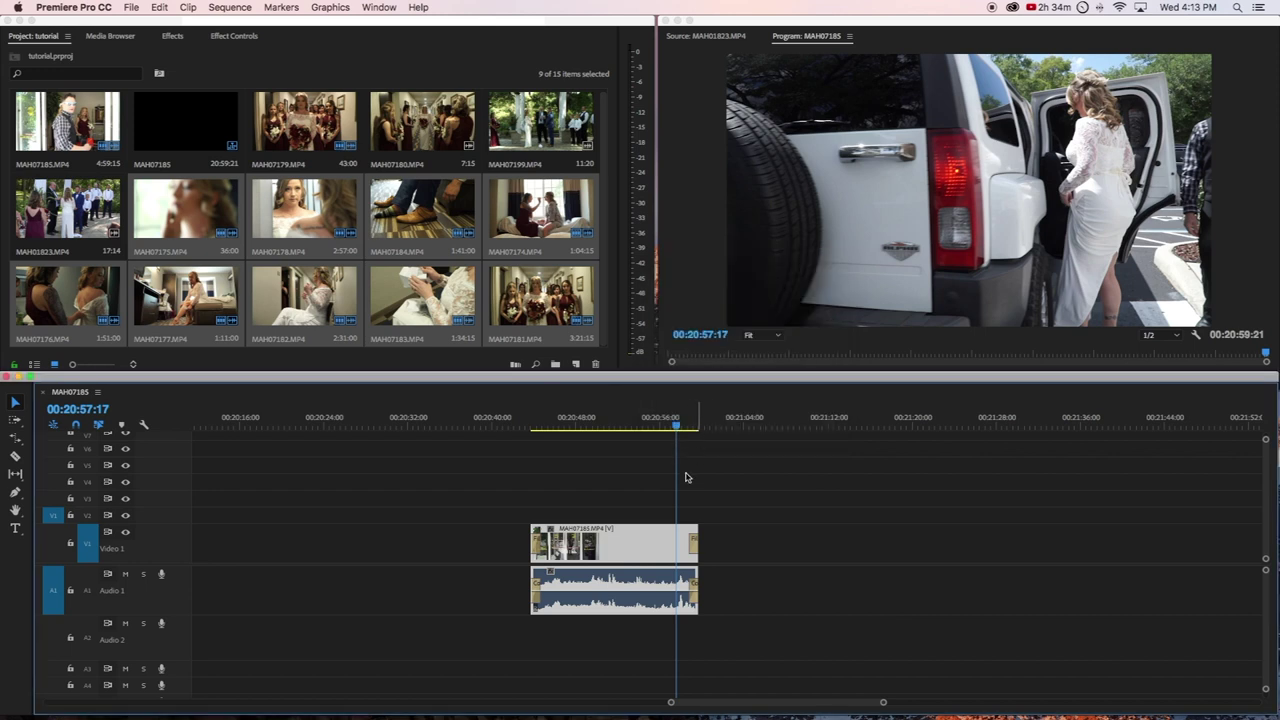
right_click(621, 540)
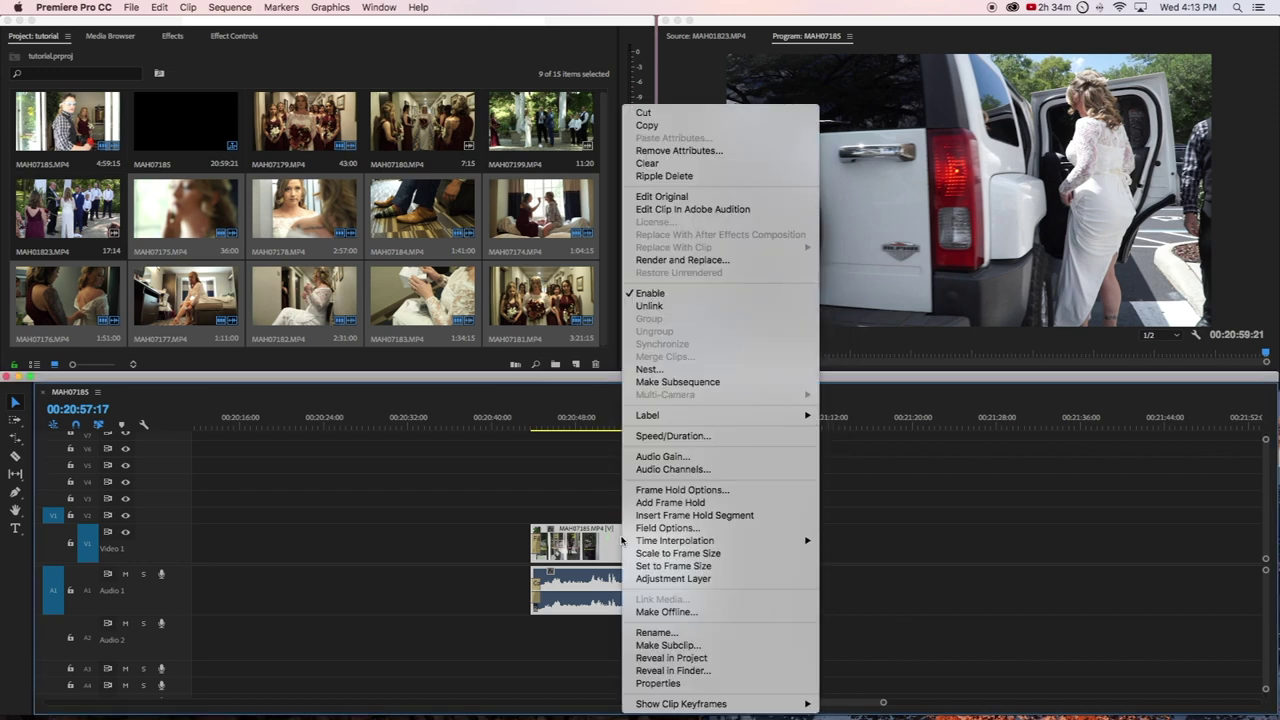
click(678, 437)
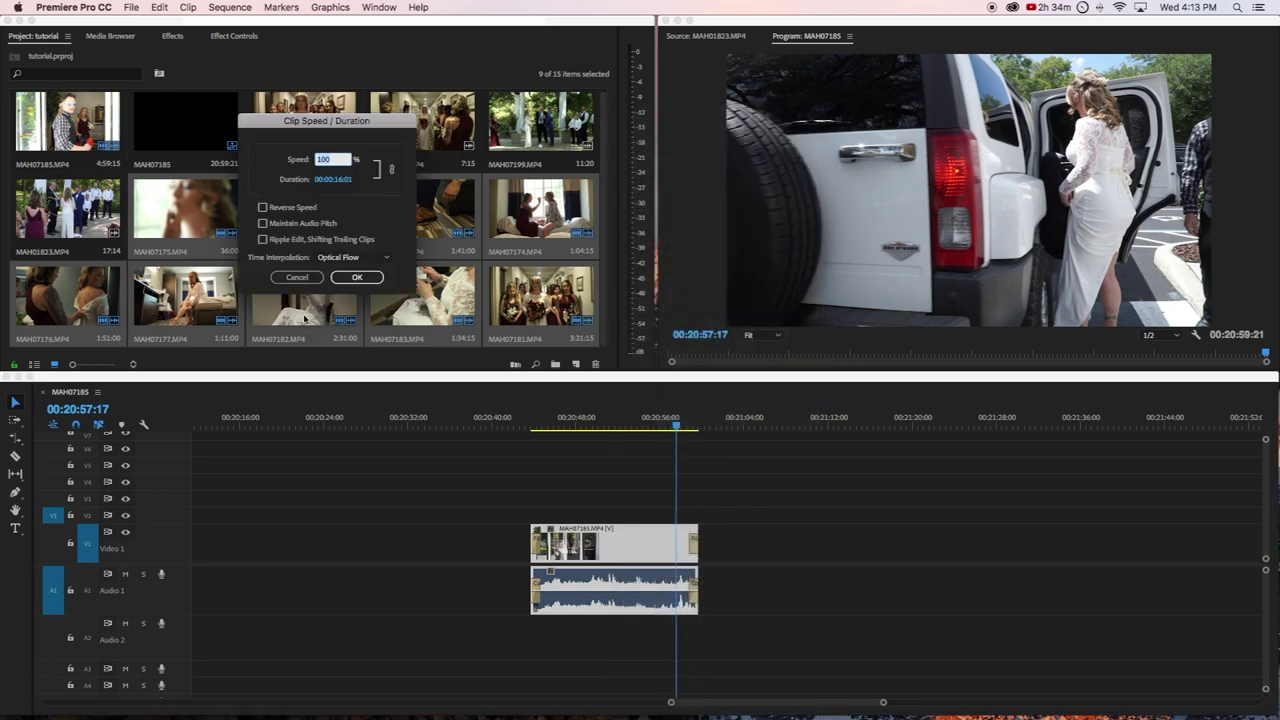
click(297, 277)
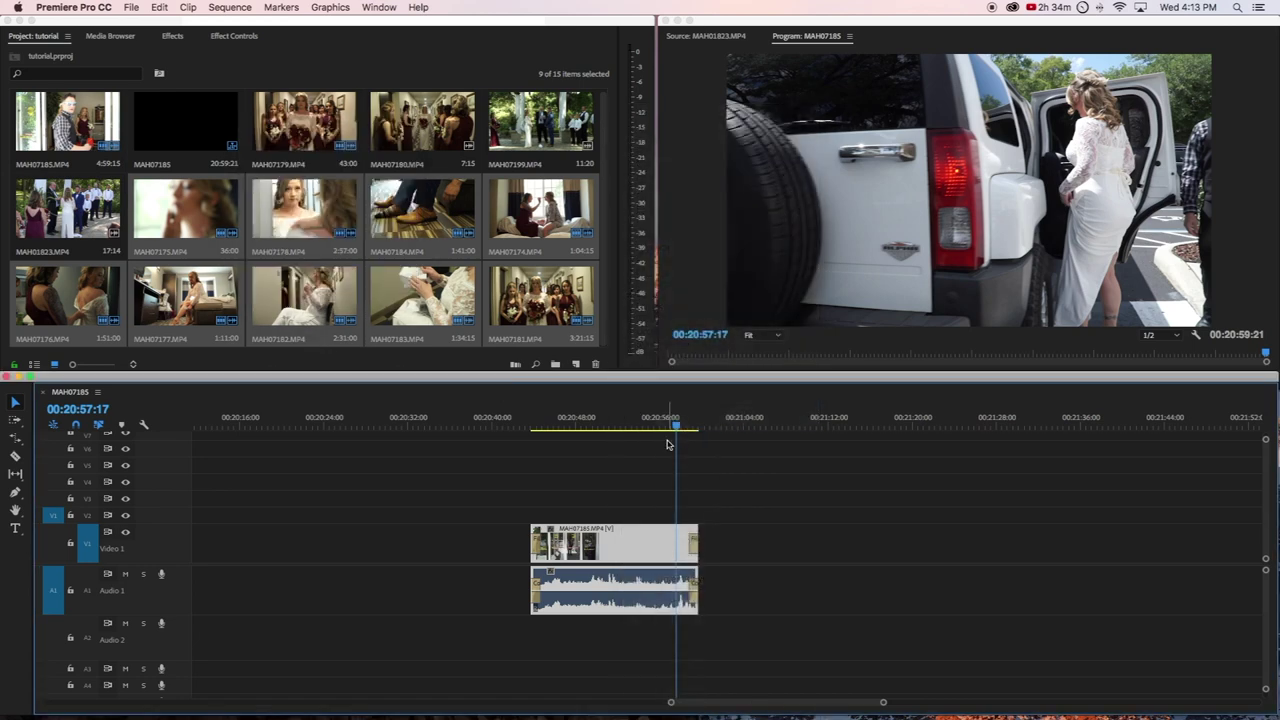
- Set the clip to 50% speed with Optical Flow time interpolation and apply it
key(super+r)
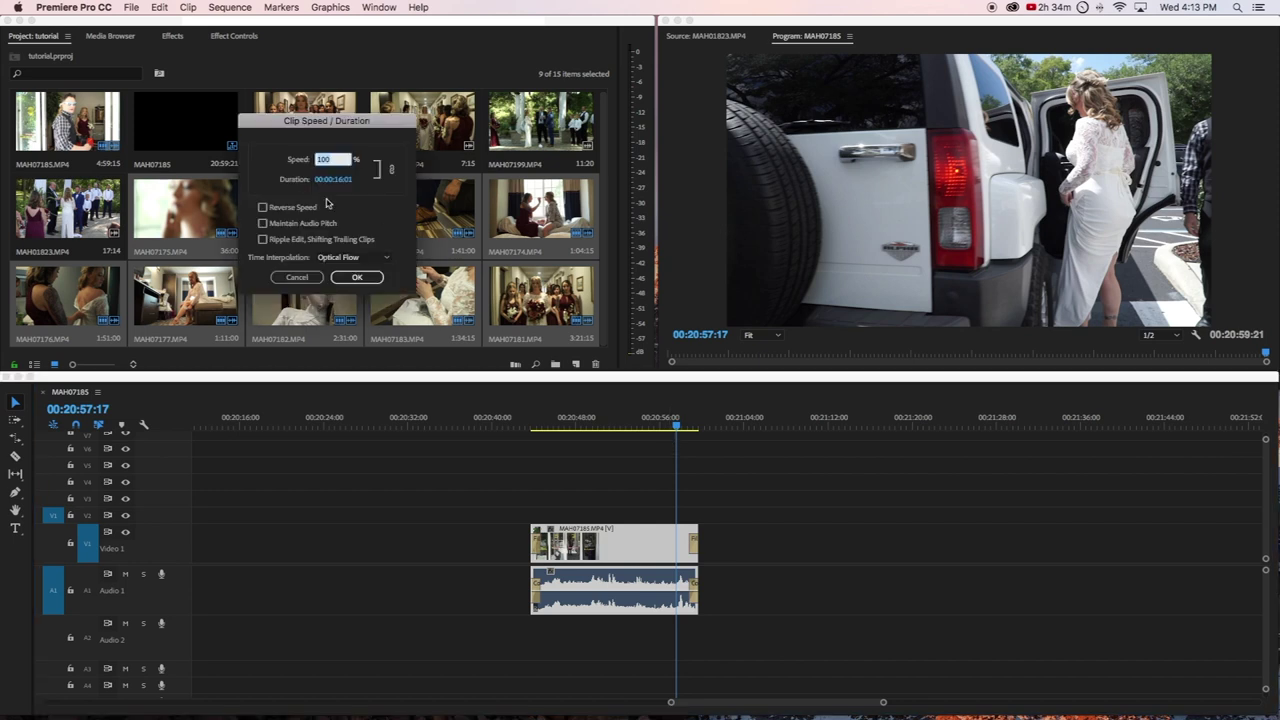
drag(304, 121, 657, 310)
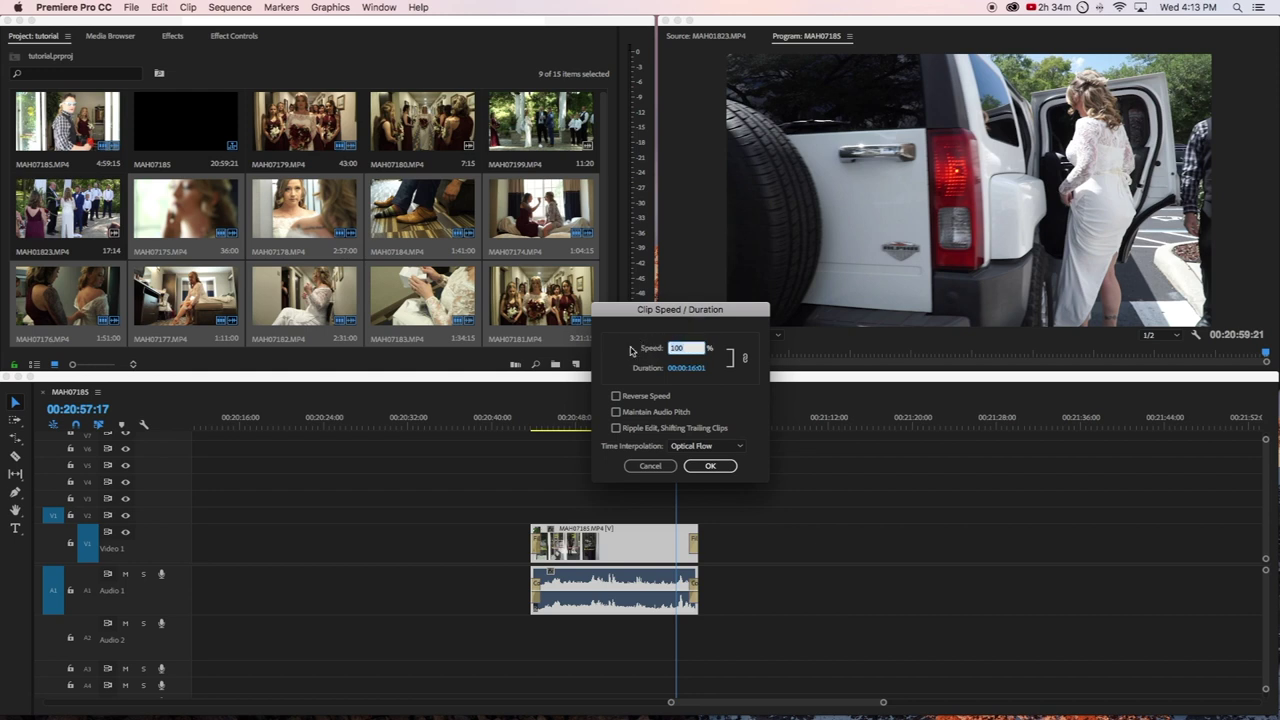
text(50)
click(739, 446)
click(731, 460)
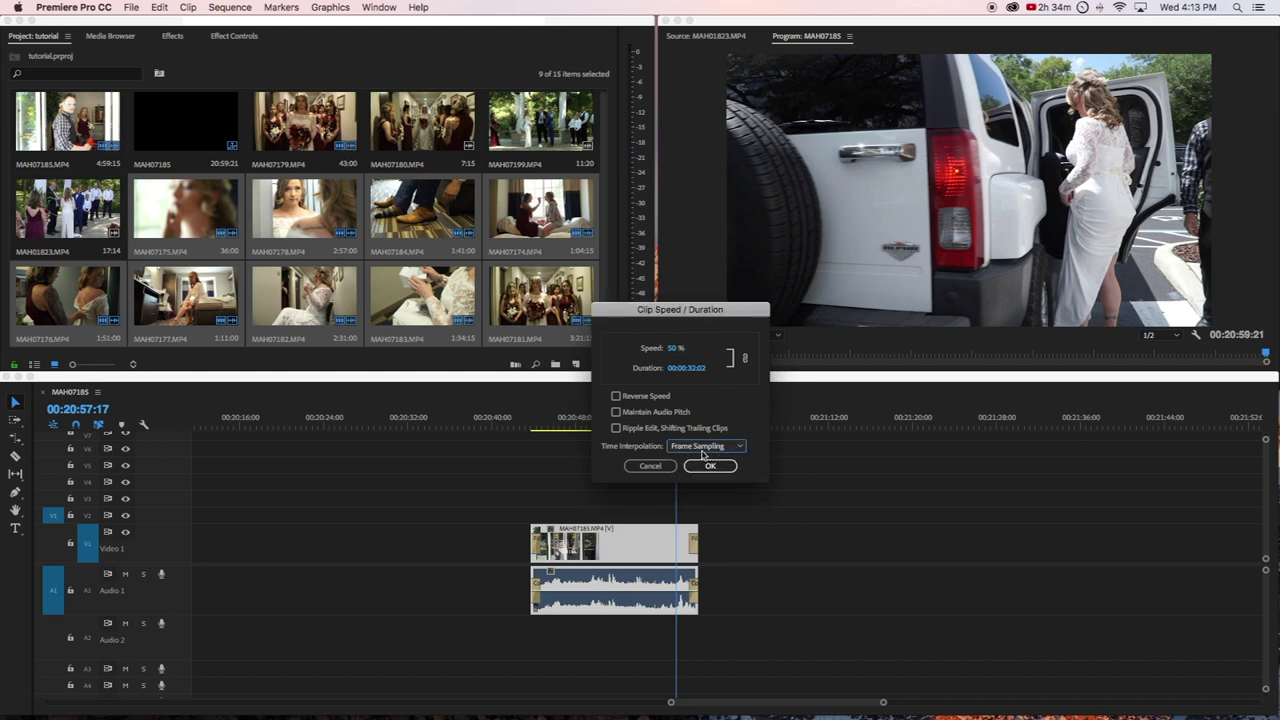
click(716, 450)
click(714, 490)
click(712, 467)
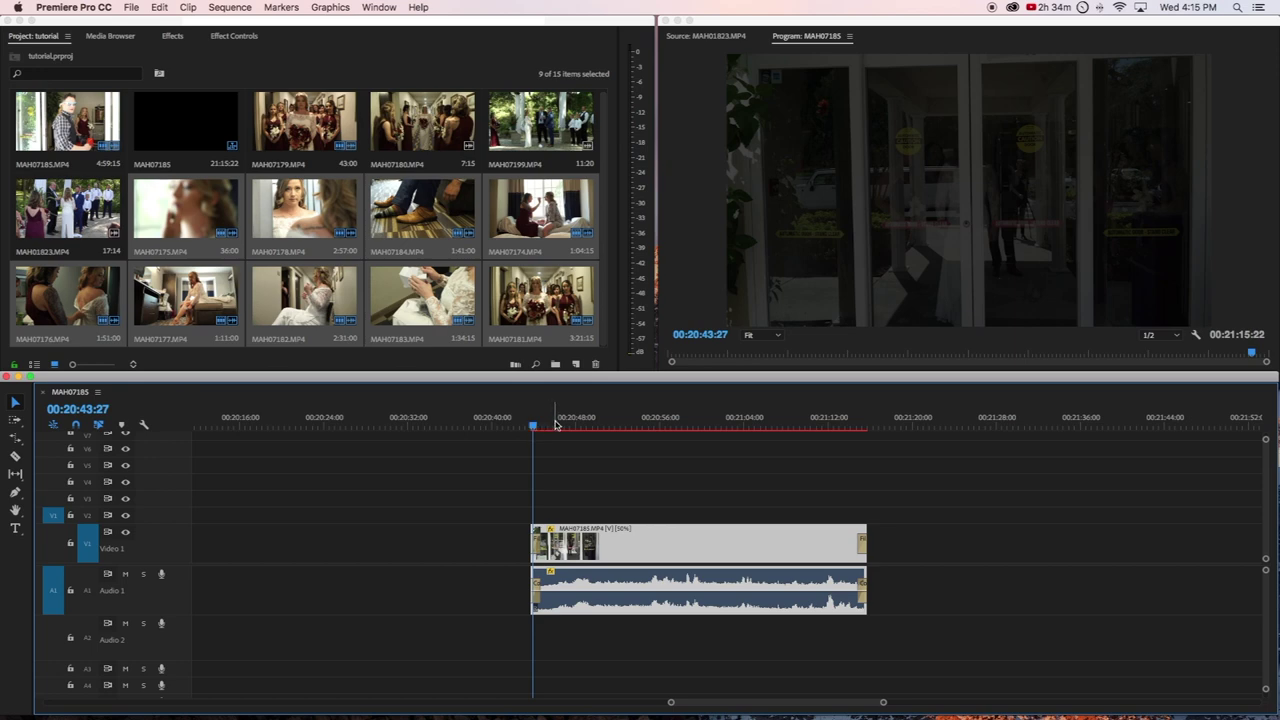
- Scrub to the bride in the doorway and play back the 50% slow-motion clip
drag(534, 427, 557, 425)
key(space)
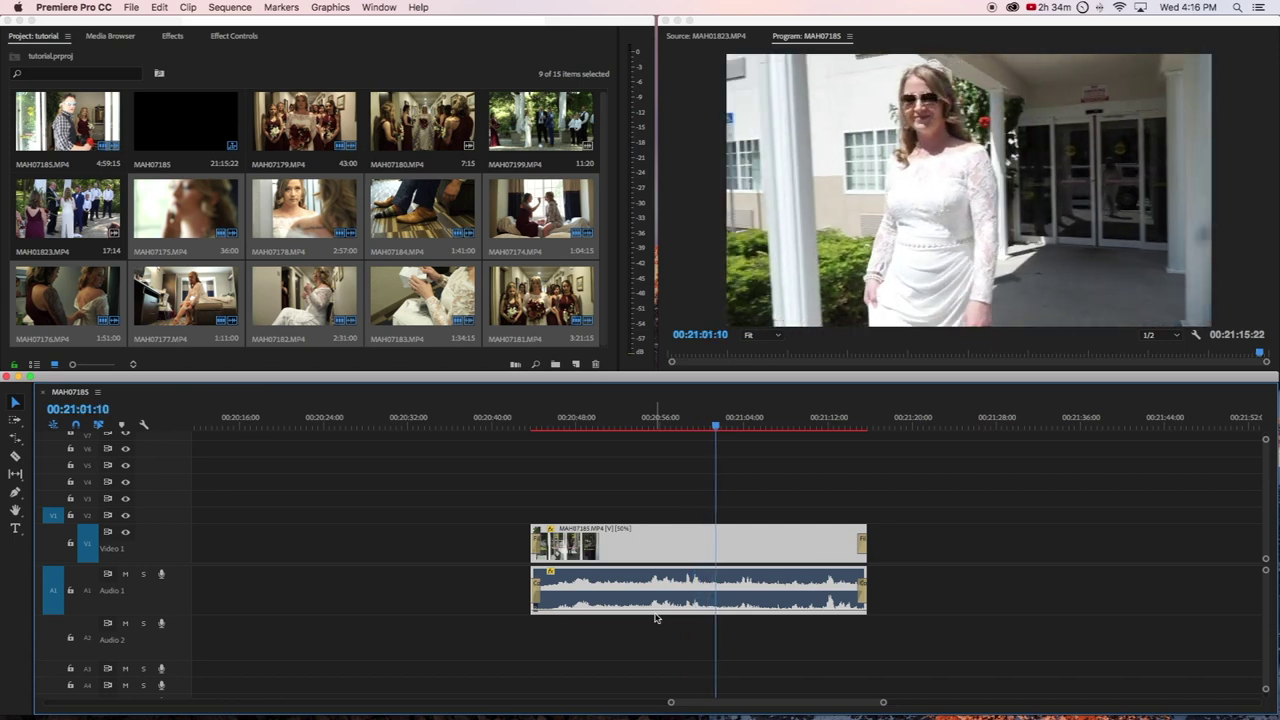
- Select the clip and its audio, then rate-stretch it shorter to 75.51% speed
drag(656, 618, 649, 482)
click(651, 543)
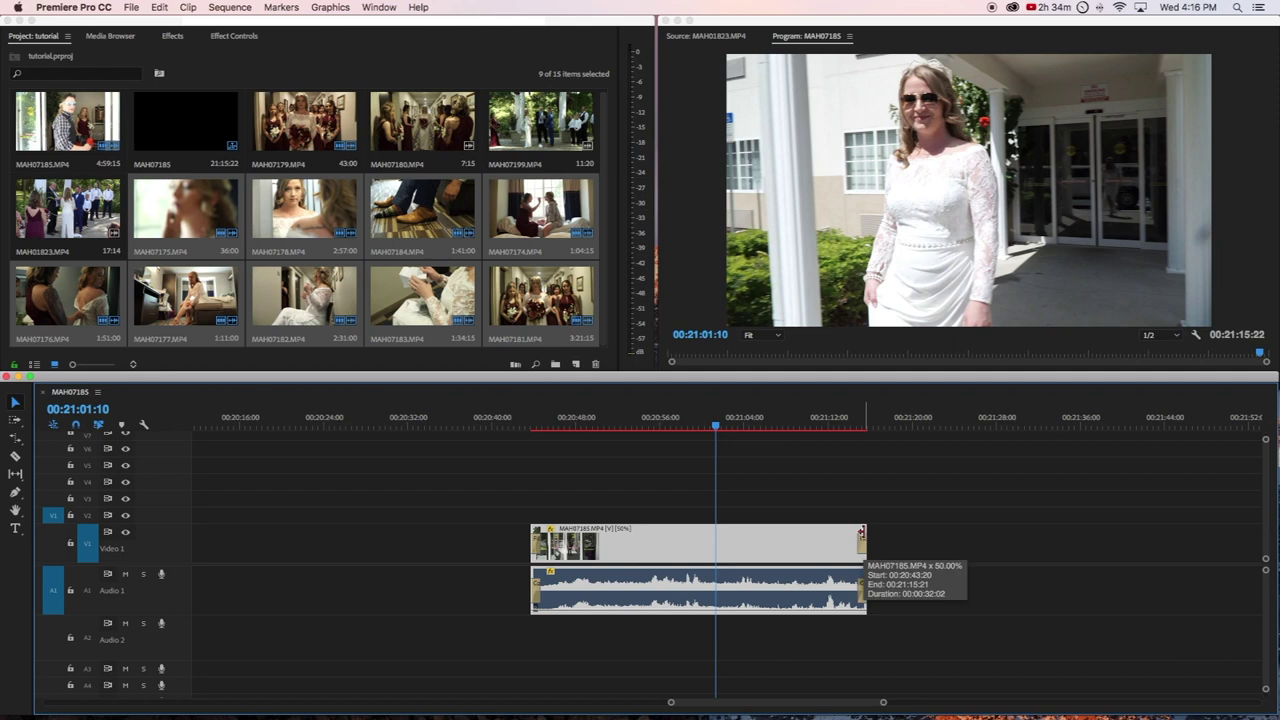
key(r)
drag(866, 530, 752, 528)
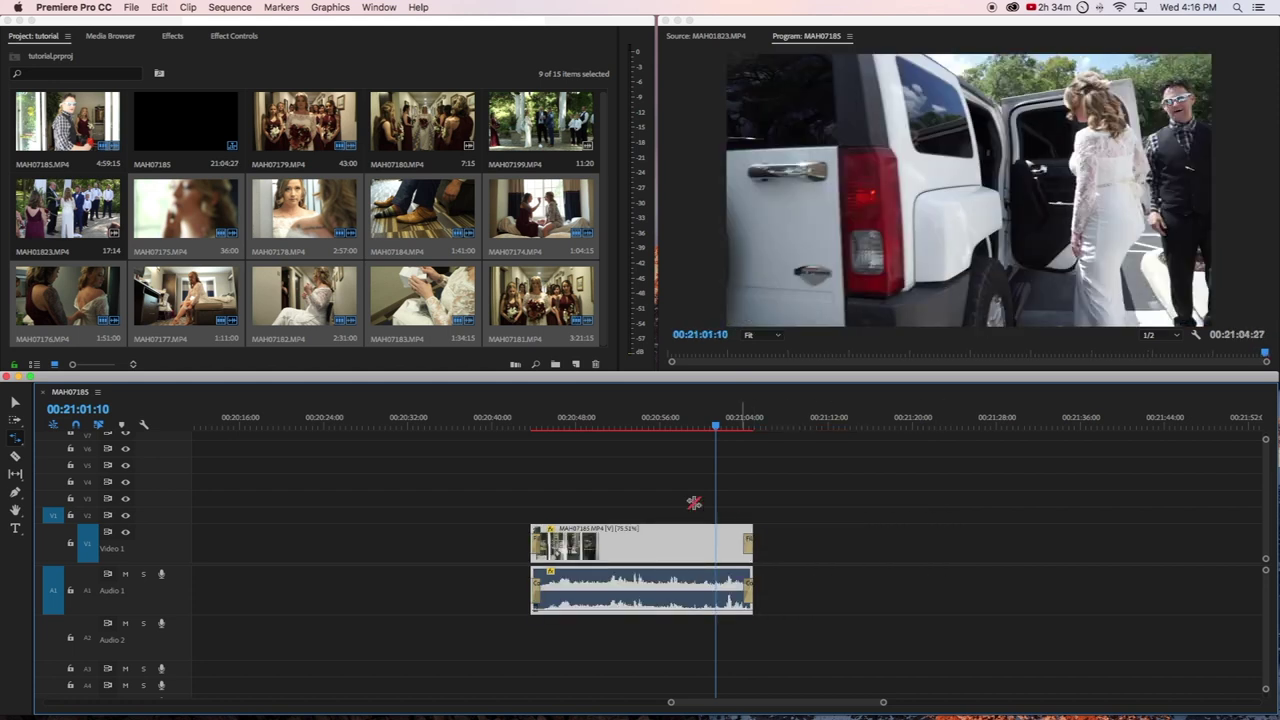
- Review the 75.51% clip around 00:20:50:17, then shorten it to about 114.52% speed
click(603, 426)
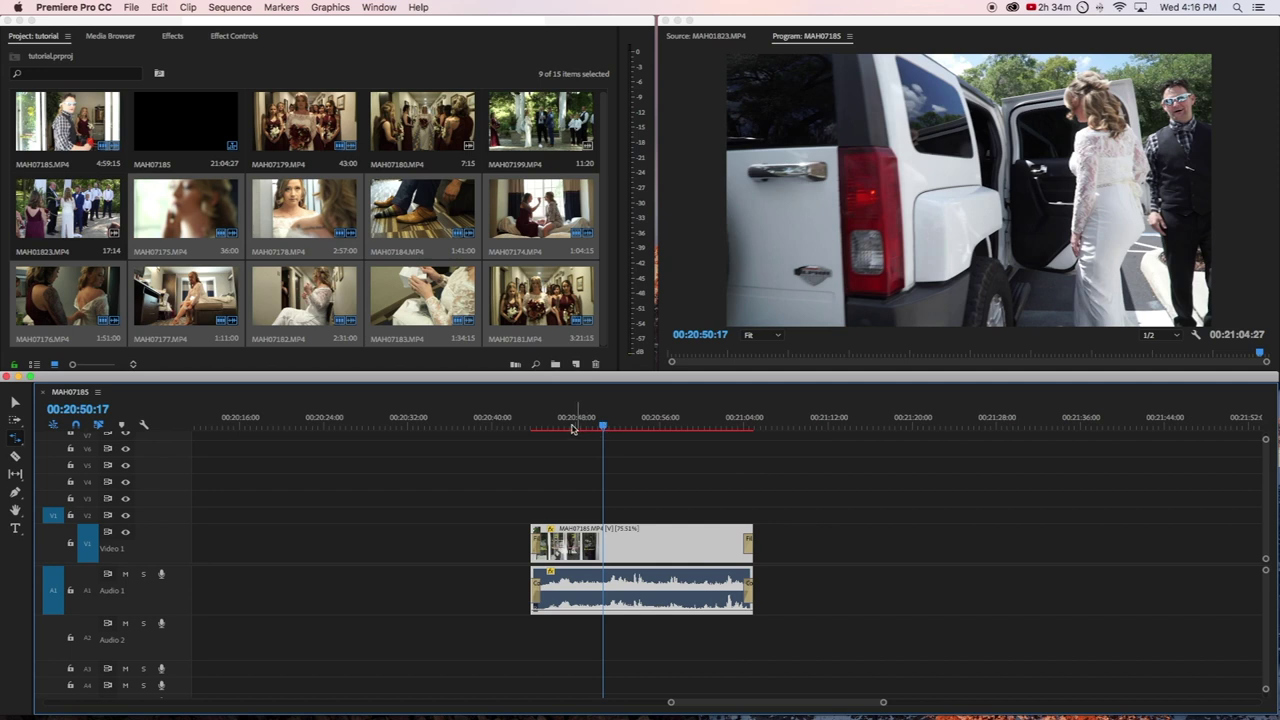
click(566, 427)
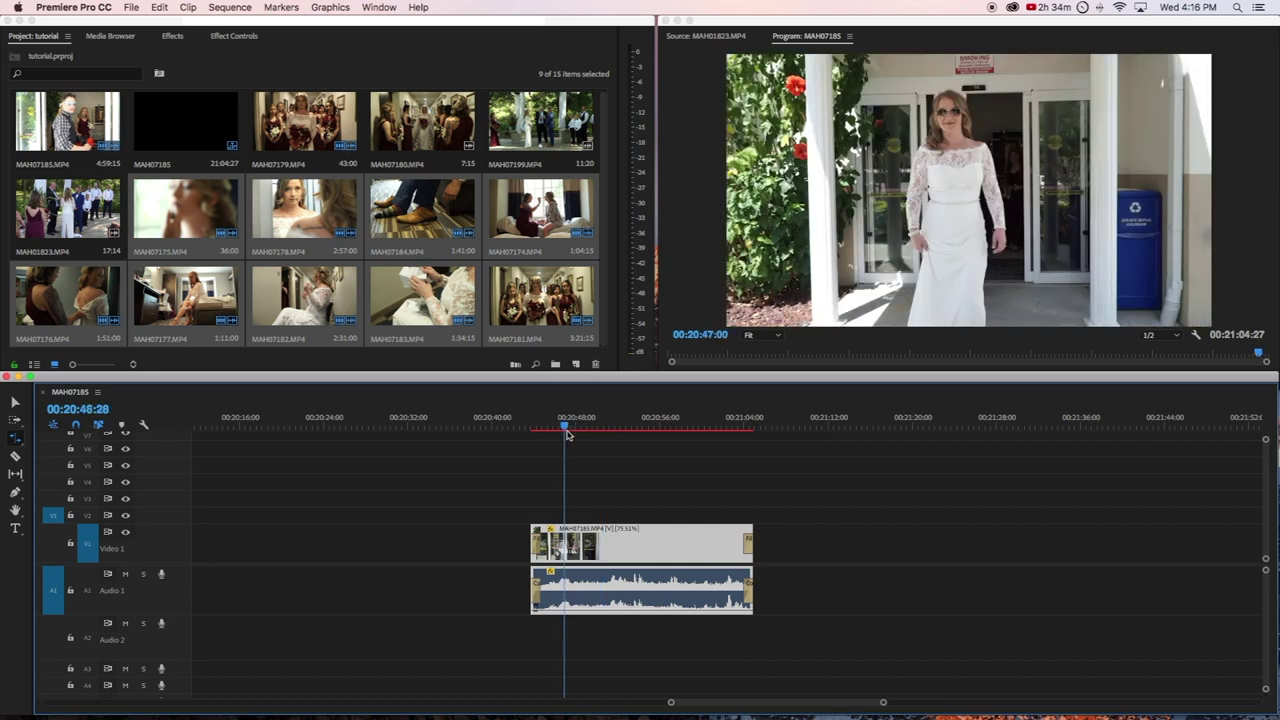
click(570, 429)
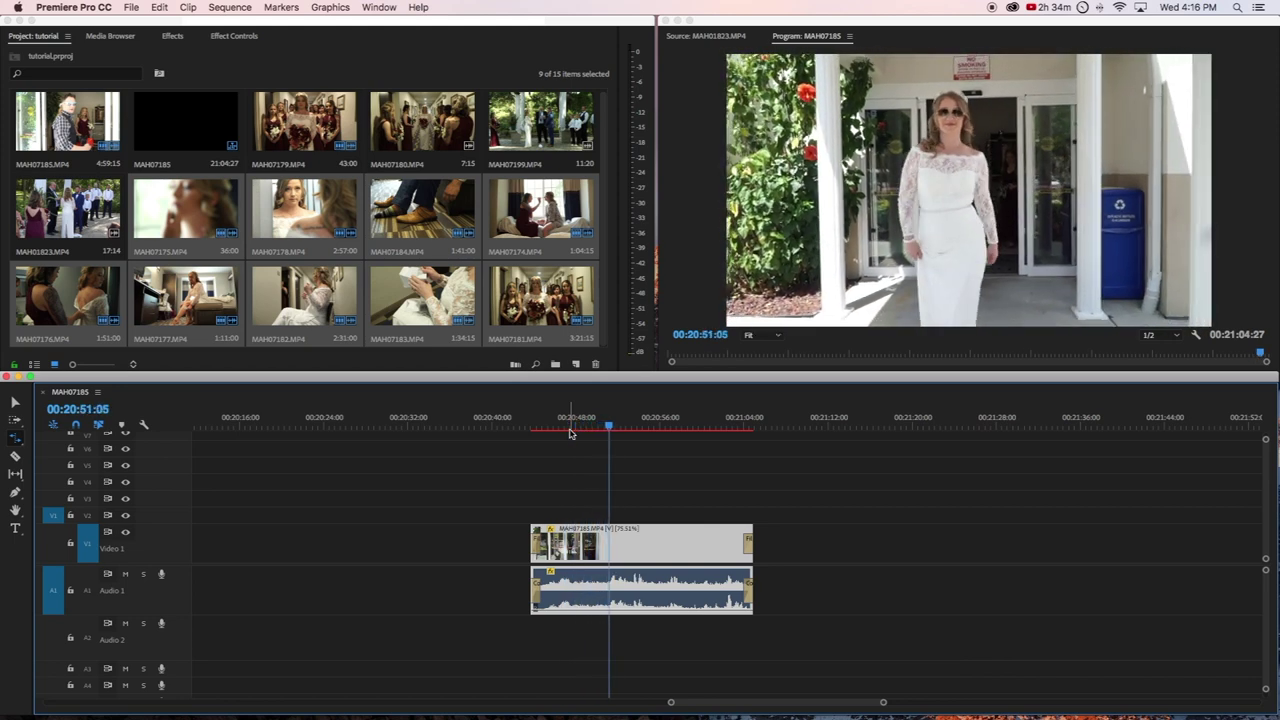
key(space)
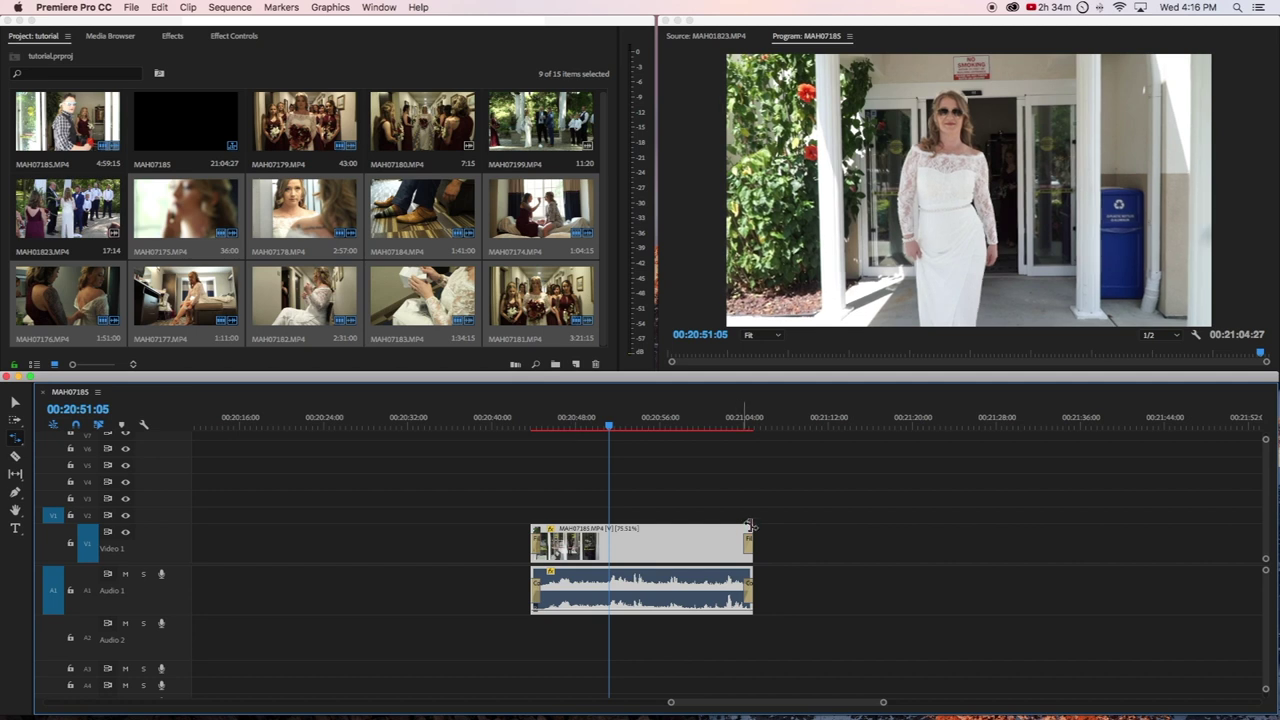
drag(711, 532, 676, 537)
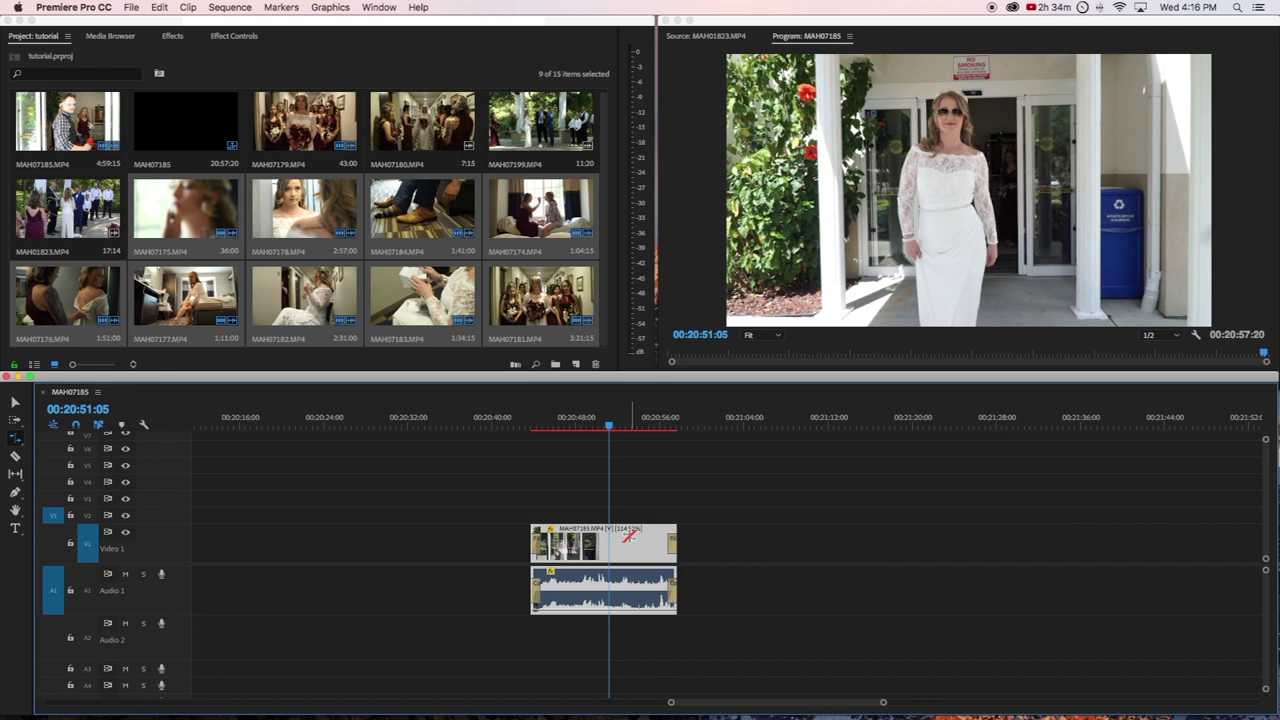
- Rate-stretch the clip even shorter, play the sped-up result from near its start, then deselect it
drag(655, 534, 618, 537)
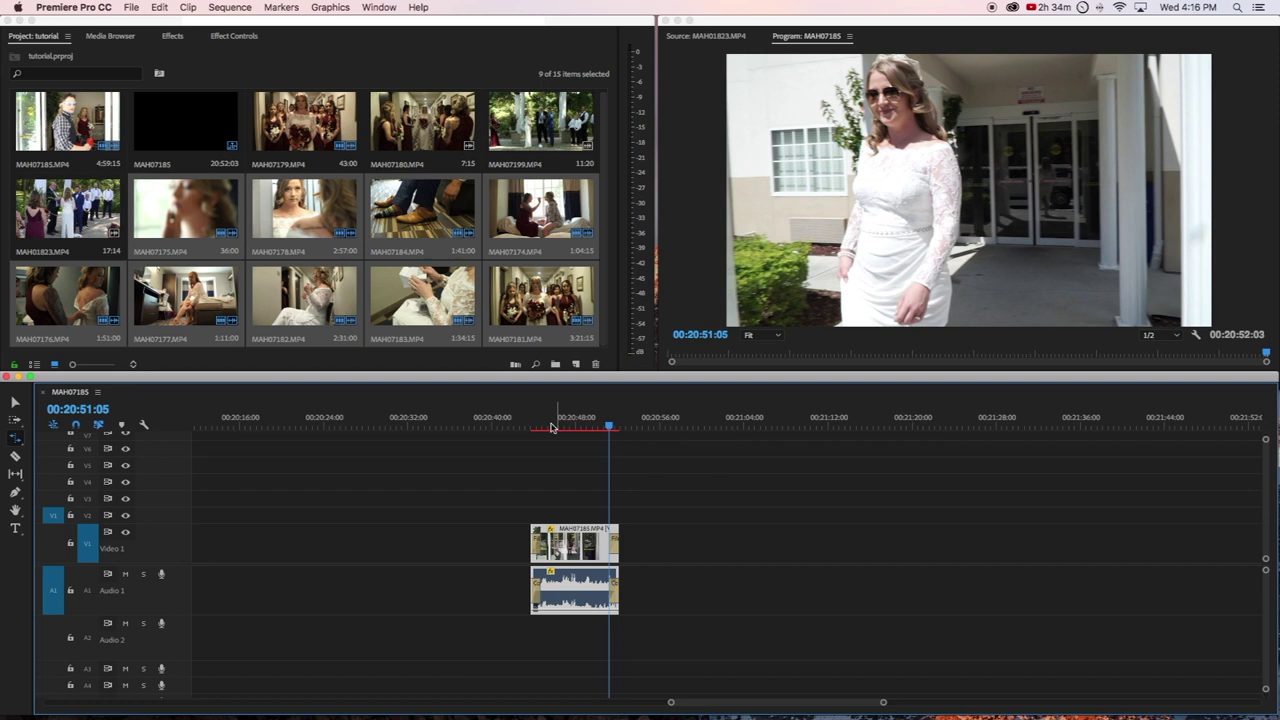
click(551, 428)
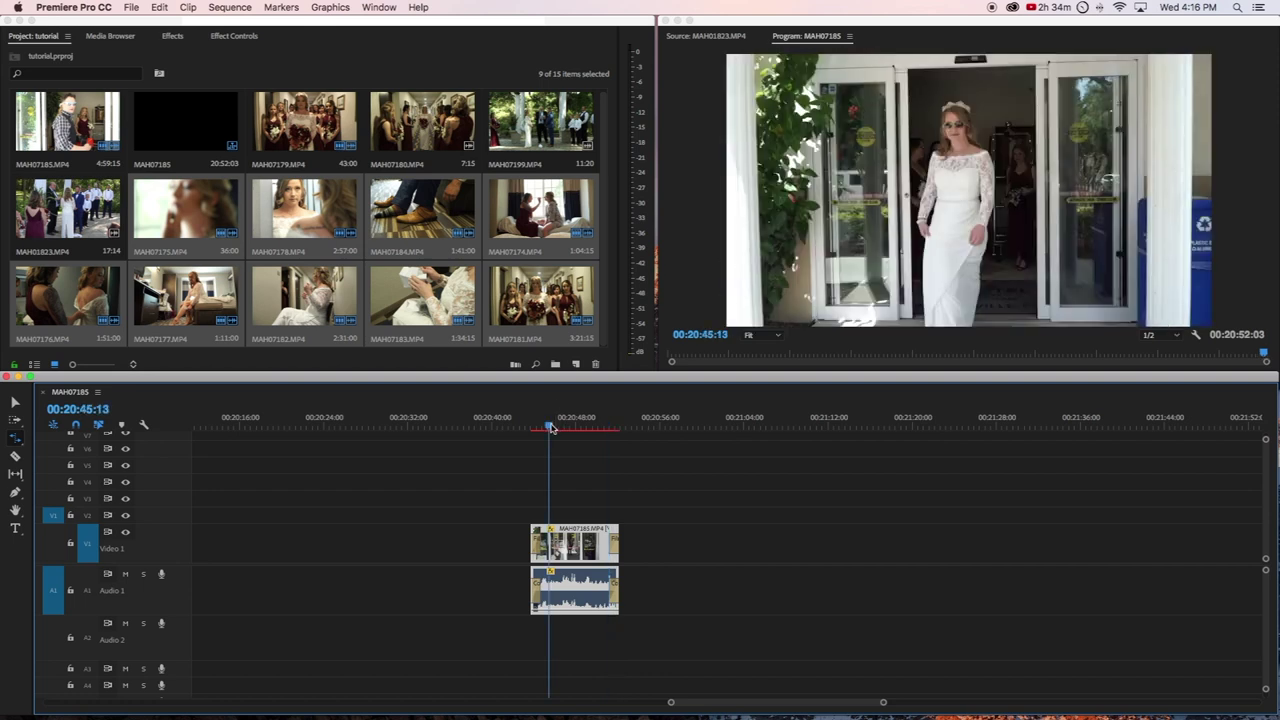
key(space)
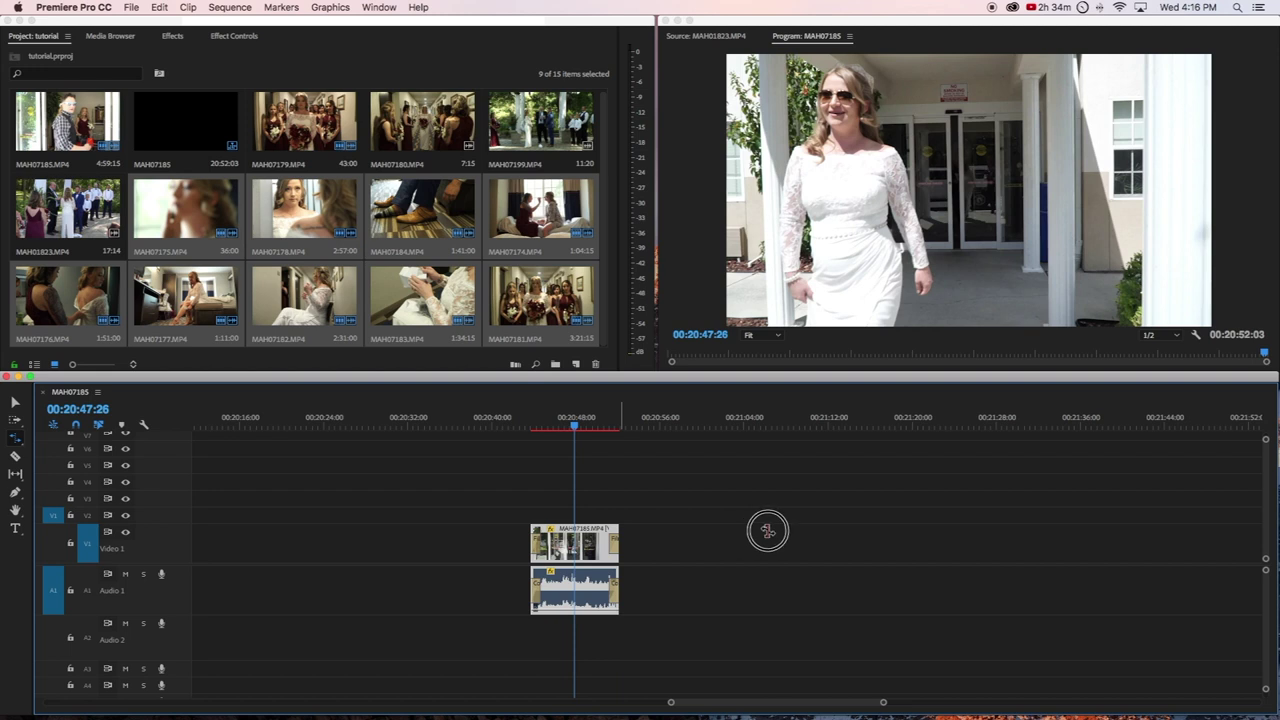
click(767, 531)
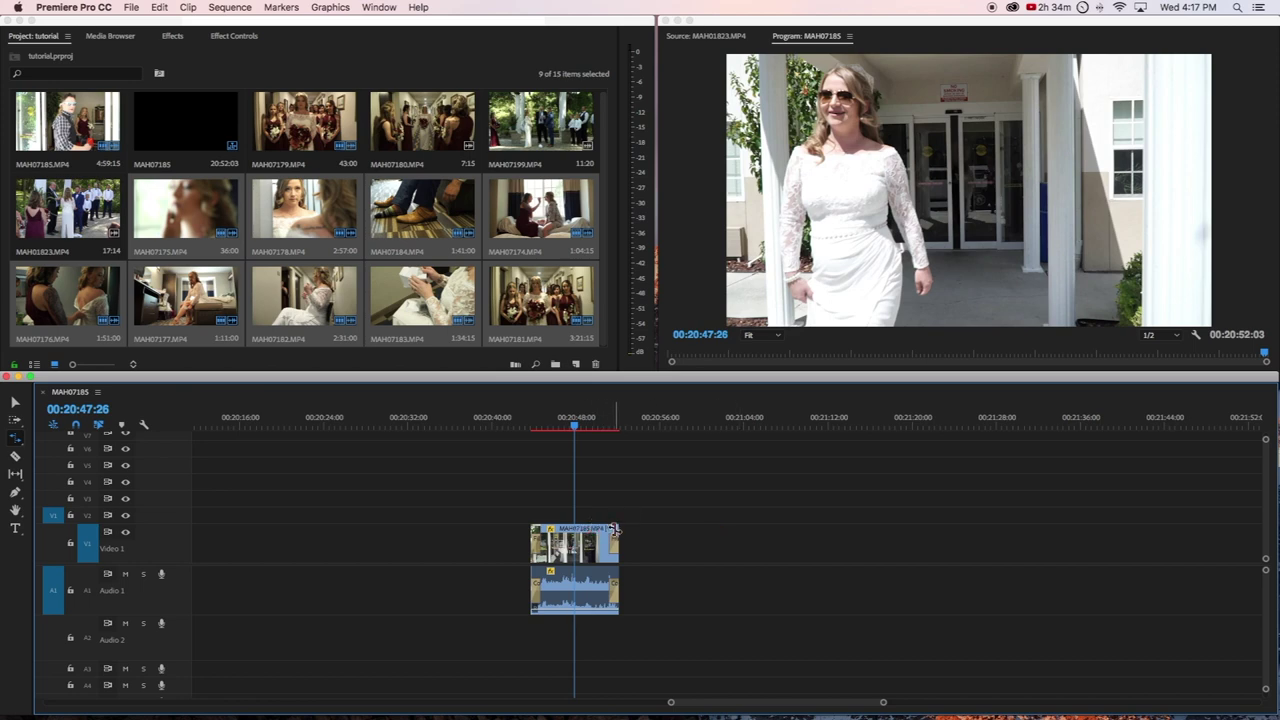
- Rate-stretch the clip longer to 52.74% speed and play it back
drag(614, 530, 849, 538)
key(space)
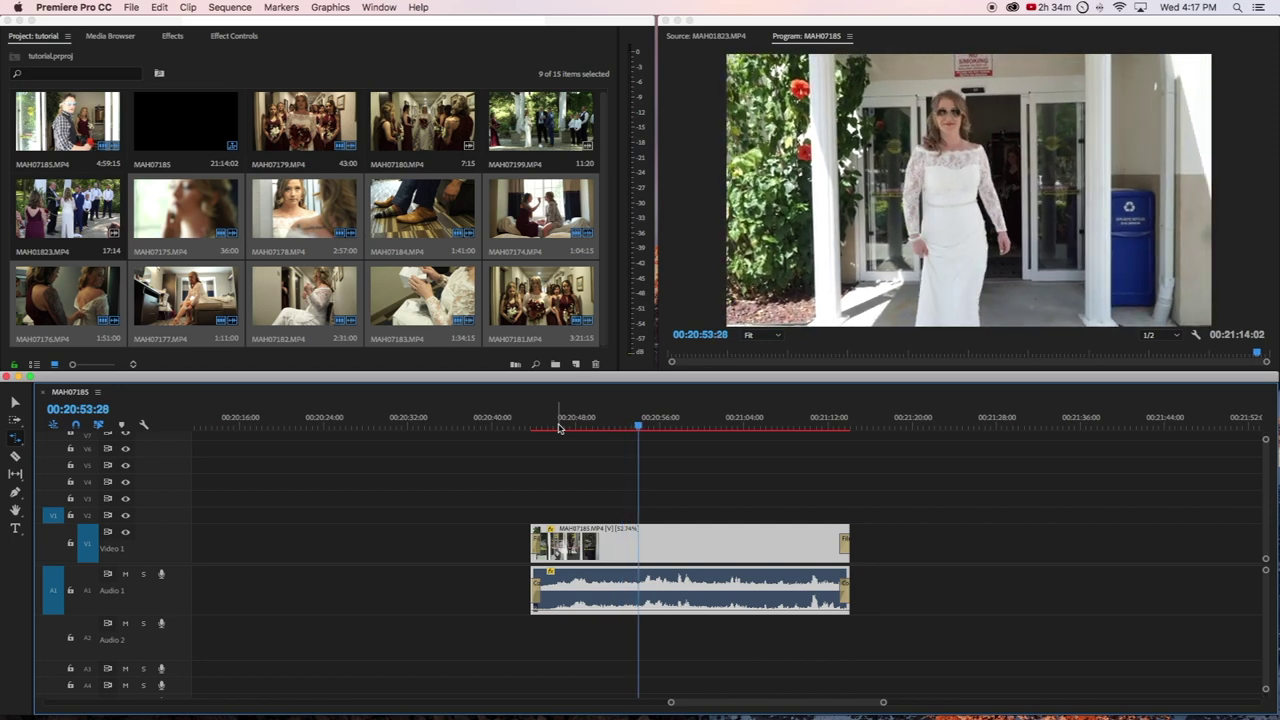
scroll(705, 570, left, 5)
click(728, 560)
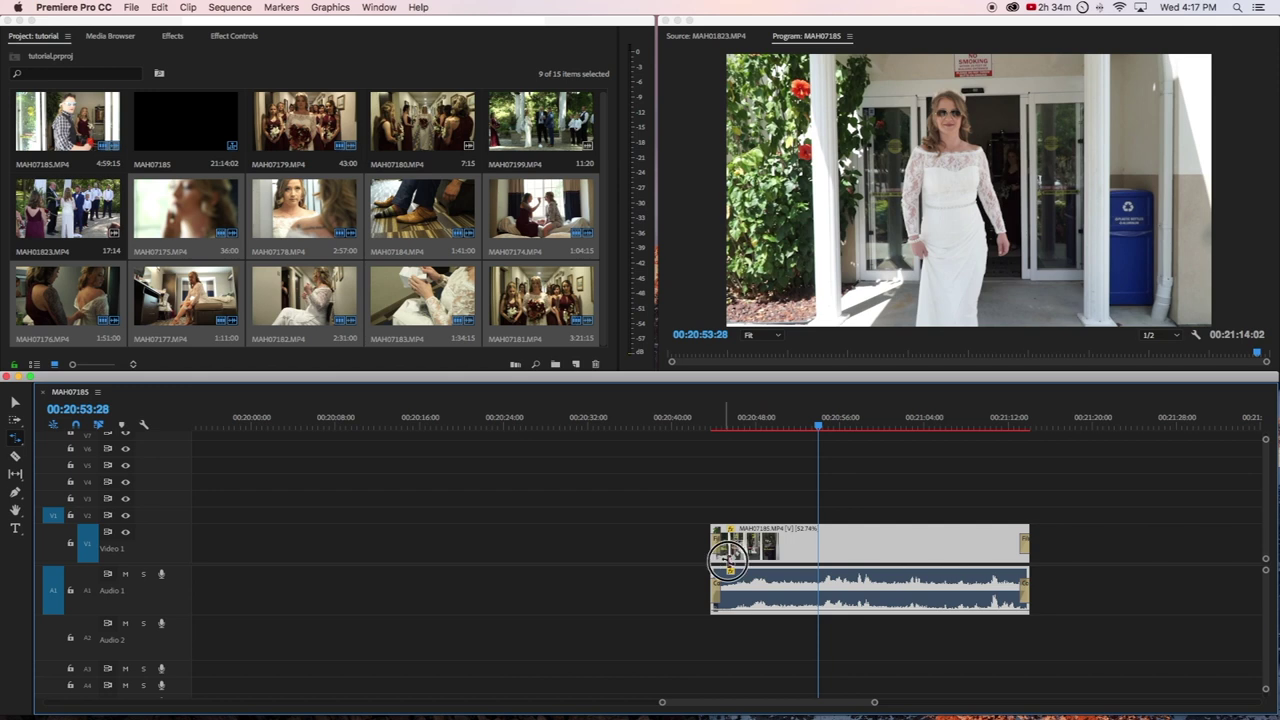
- Reset the clip to 100% speed in the Speed/Duration dialog, restoring its 00:00:16:01 duration
key(v)
click(850, 544)
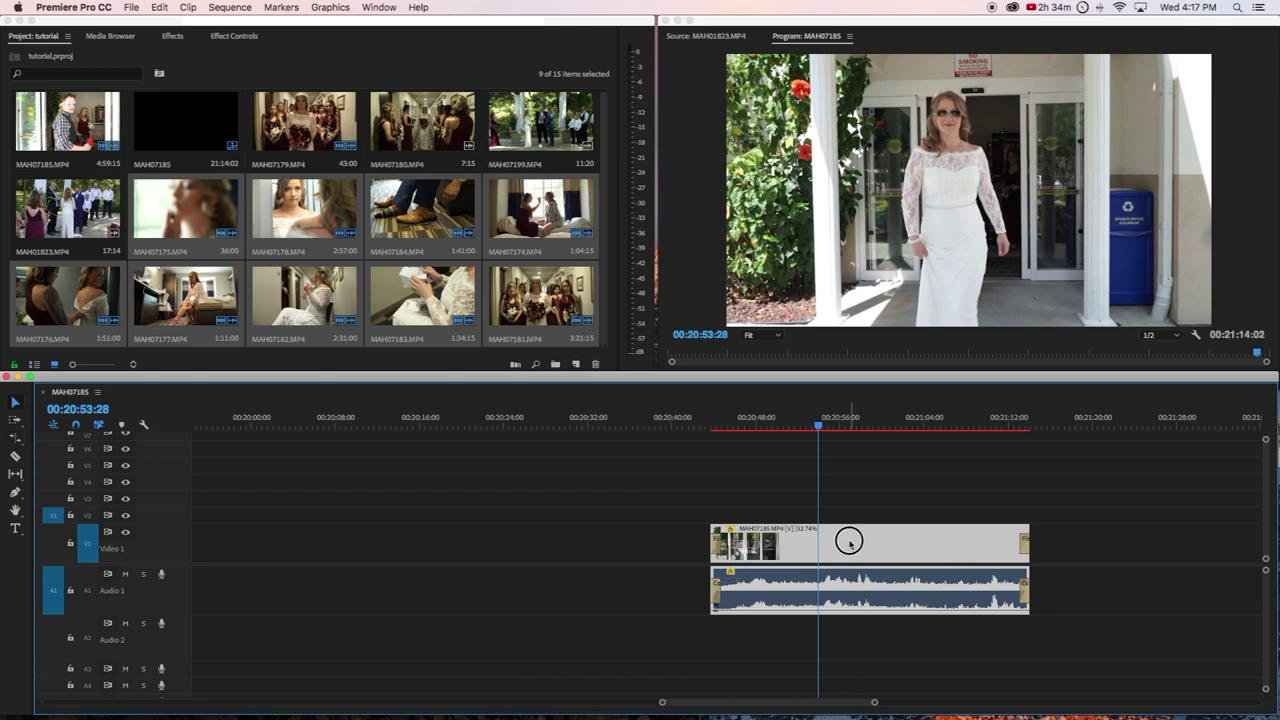
key(super+r)
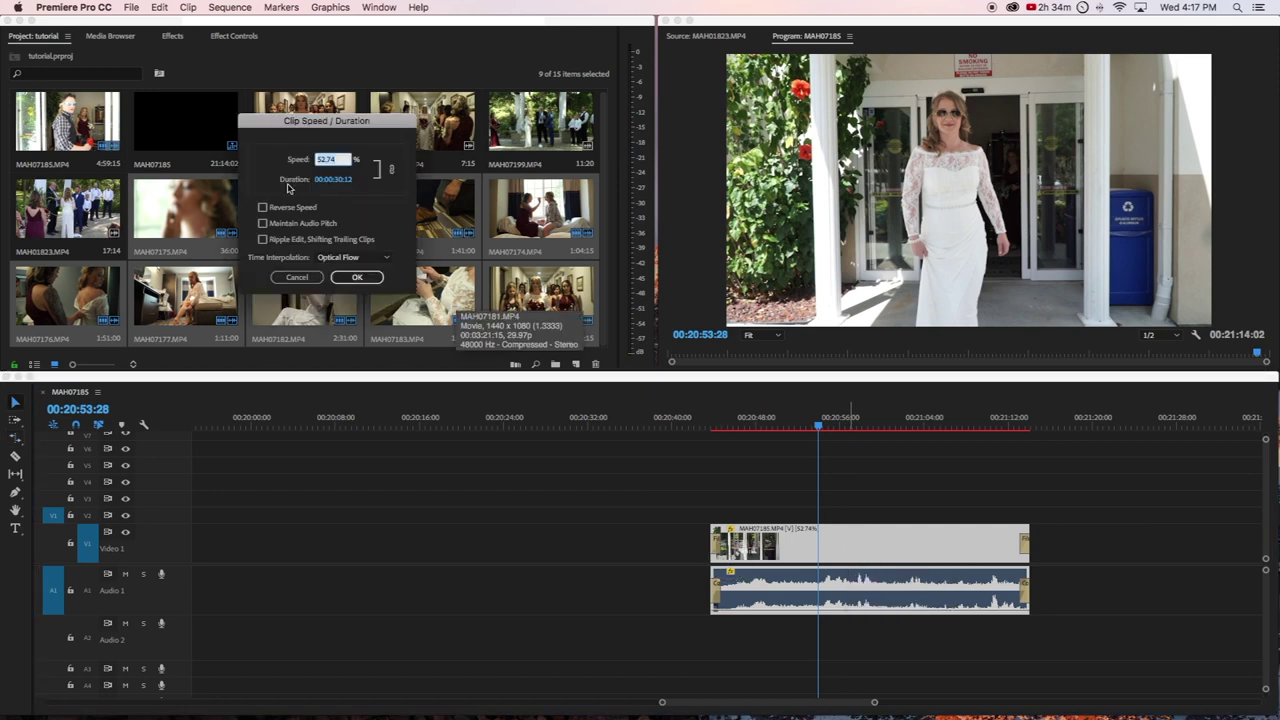
click(342, 158)
text(100)
key(Return)
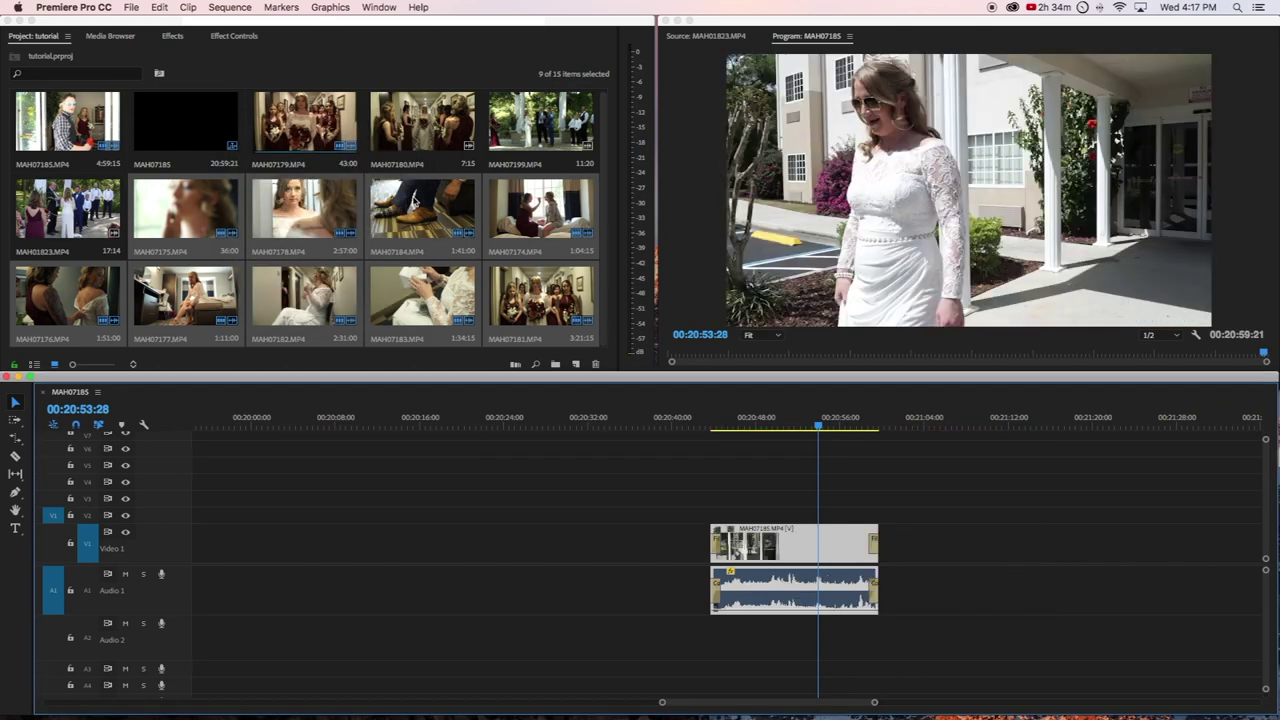
click(744, 422)
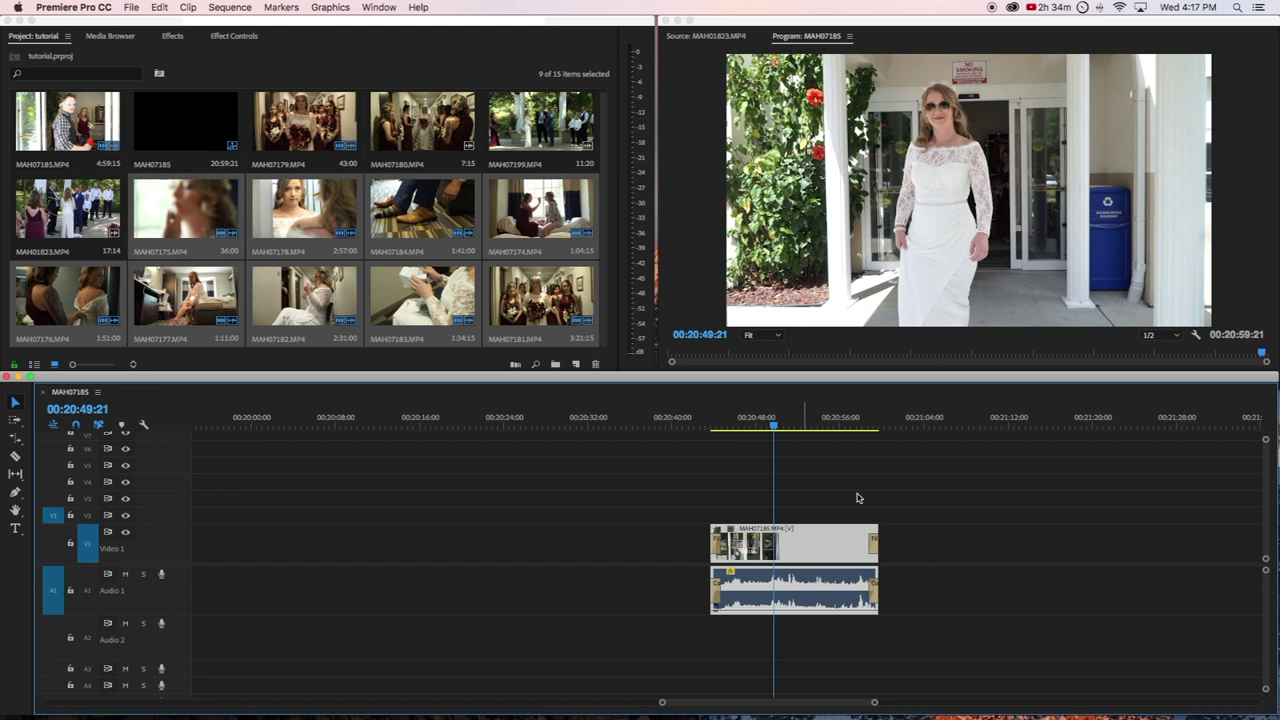
- Rate-stretch the clip to about 50.58% speed, move it earlier on the timeline, and park the playhead near its start
key(b)
drag(873, 530, 1039, 530)
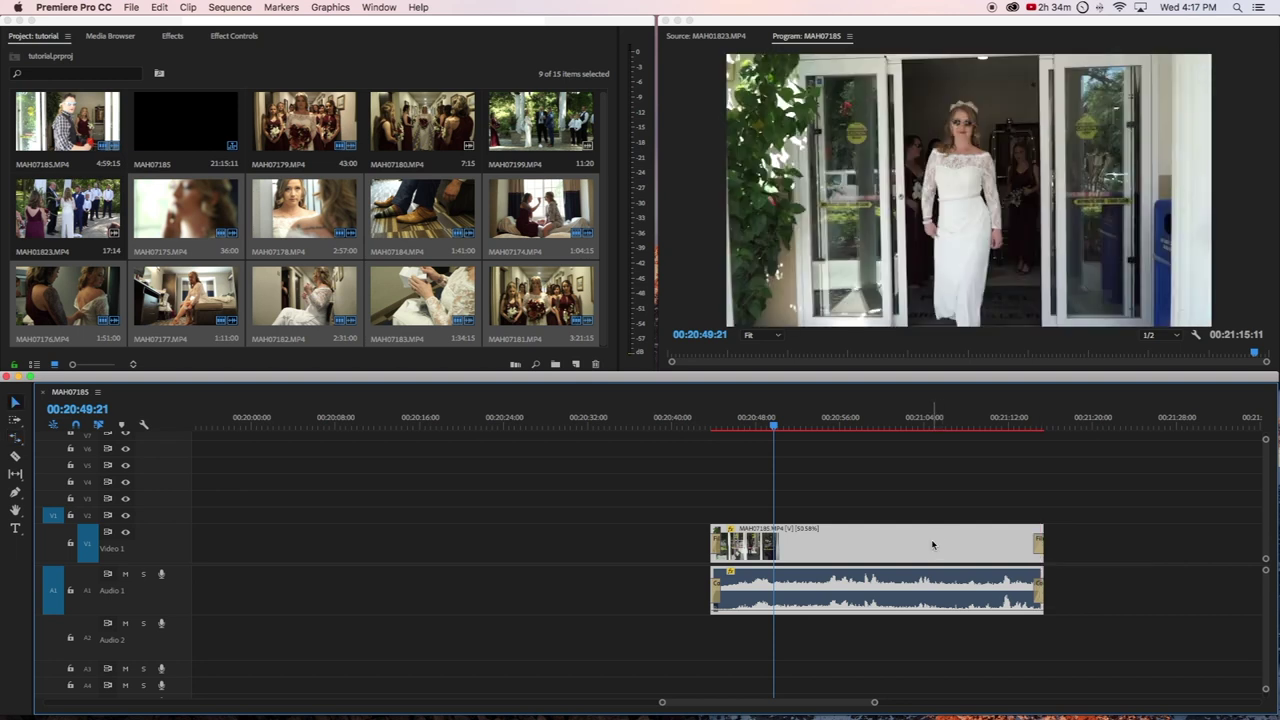
drag(932, 545, 758, 540)
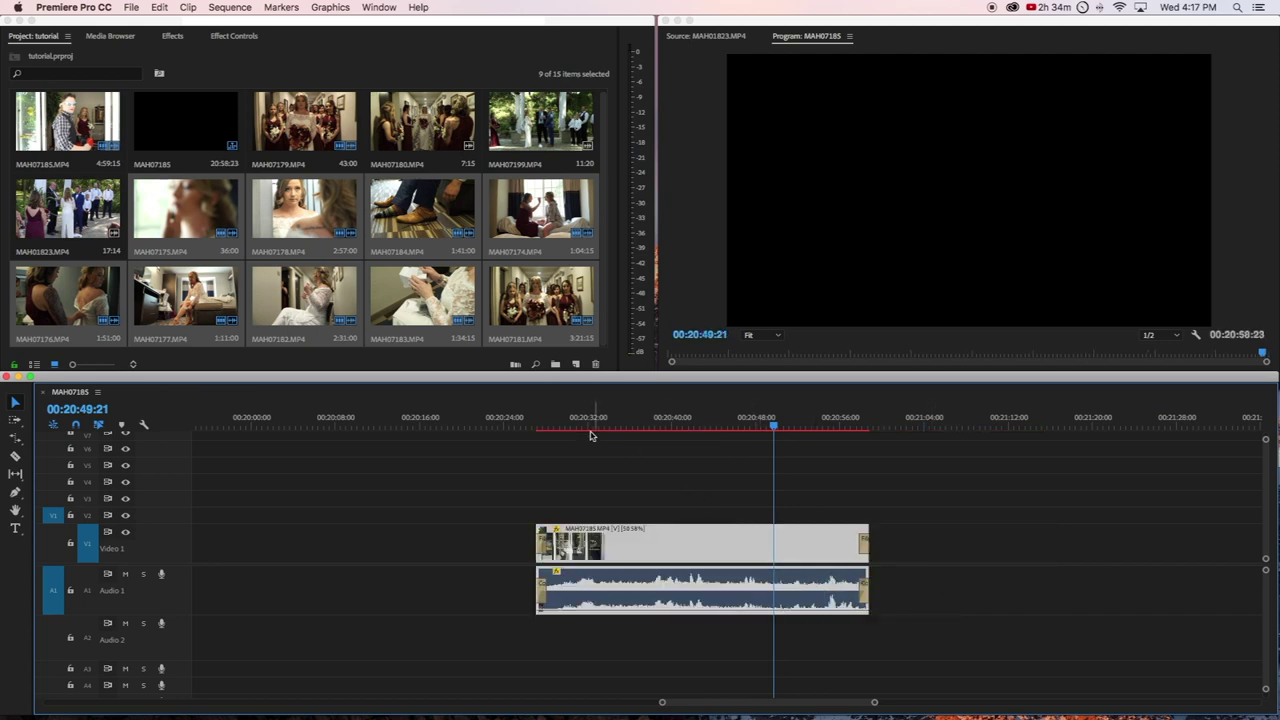
drag(588, 423, 594, 425)
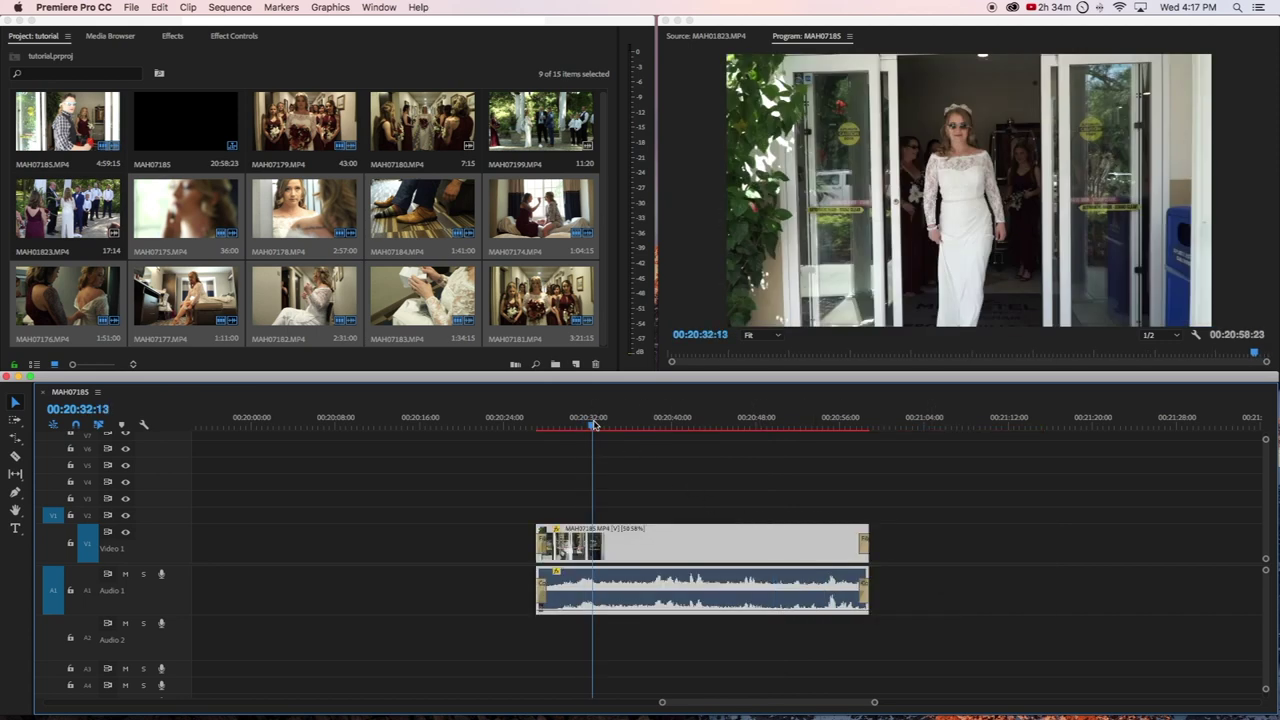